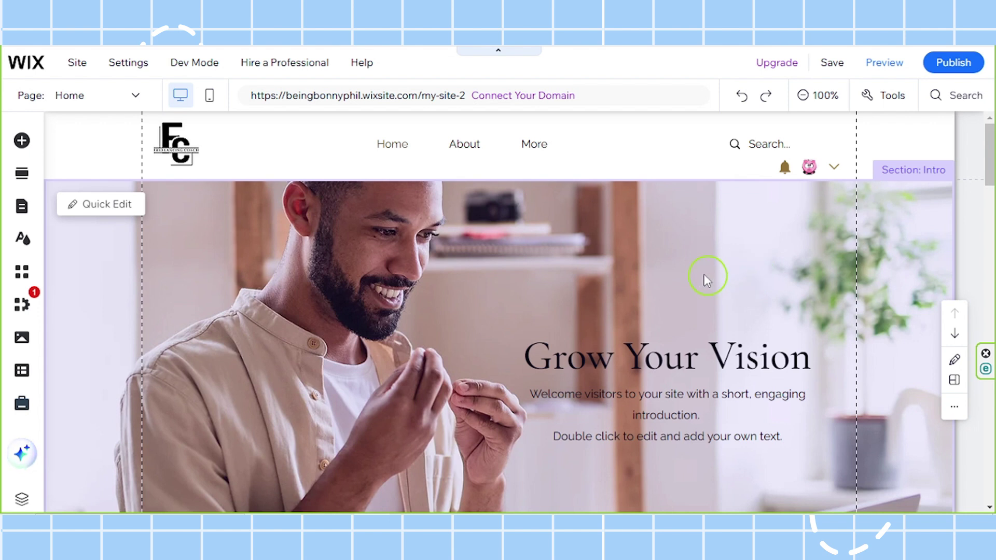
Open the File Share page from the site's page list for editing.
click(20, 209)
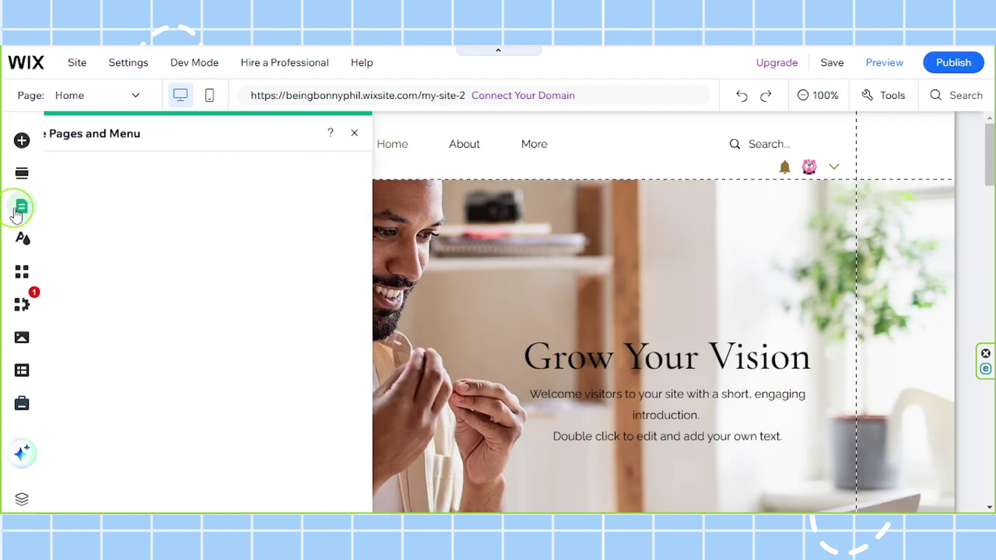
click(86, 177)
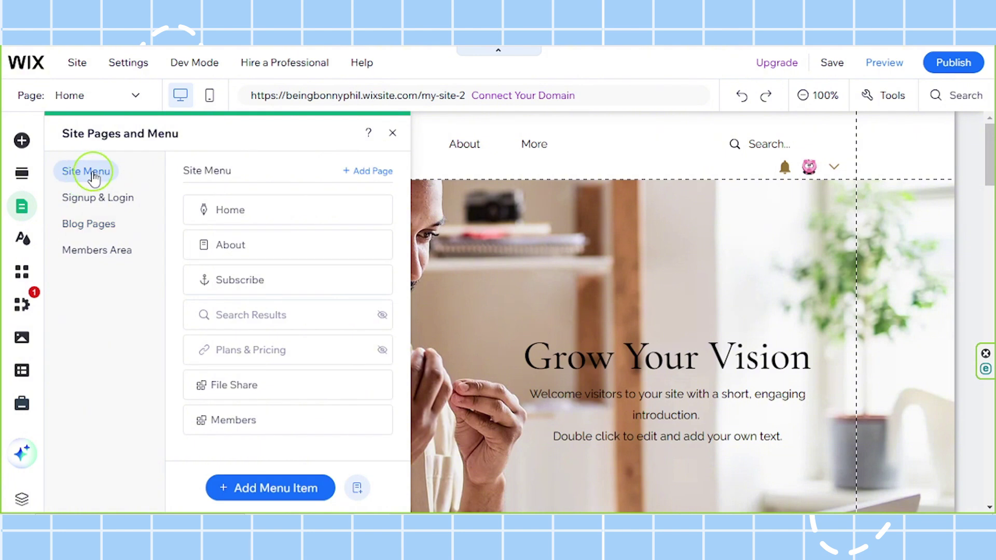
click(228, 384)
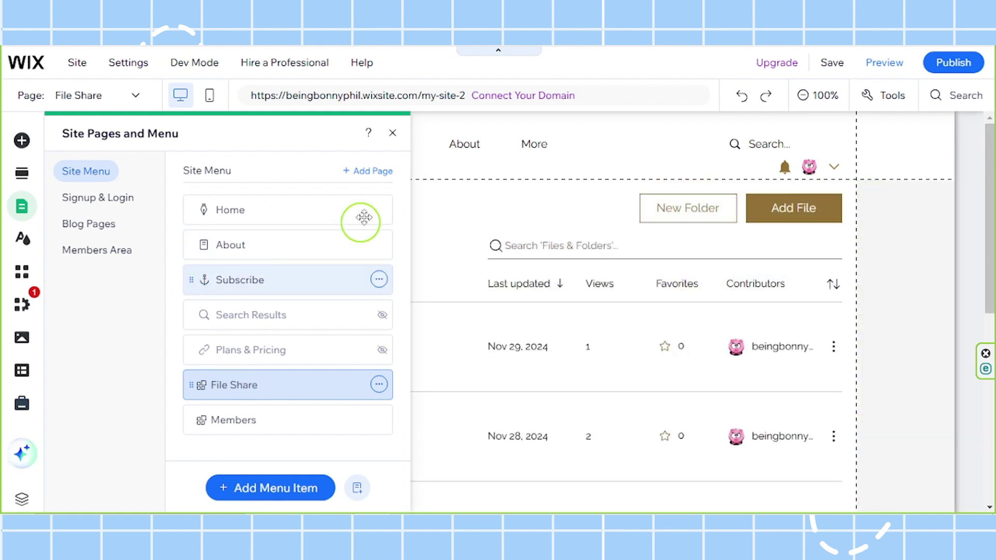
click(394, 133)
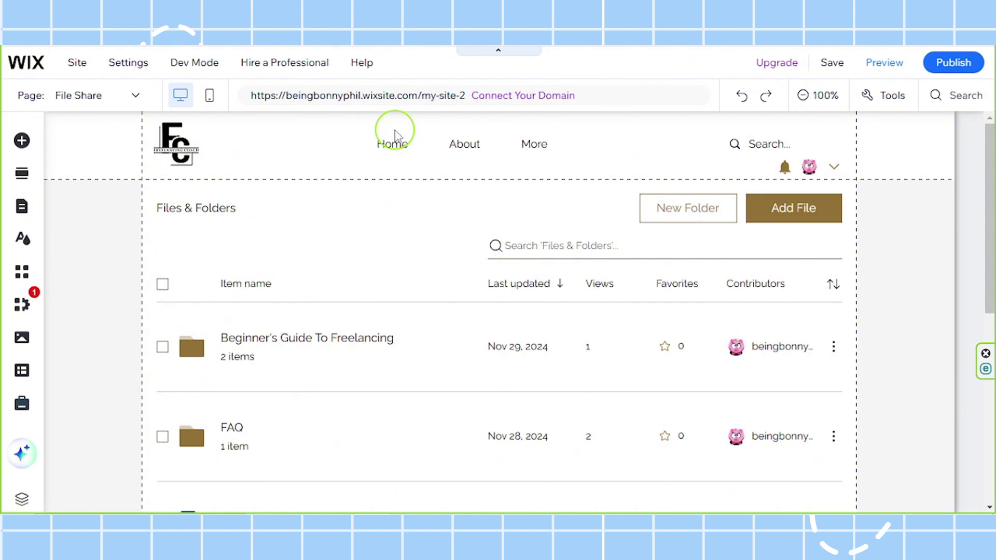
Open the settings of the File Share section and bring up its library permissions.
click(400, 297)
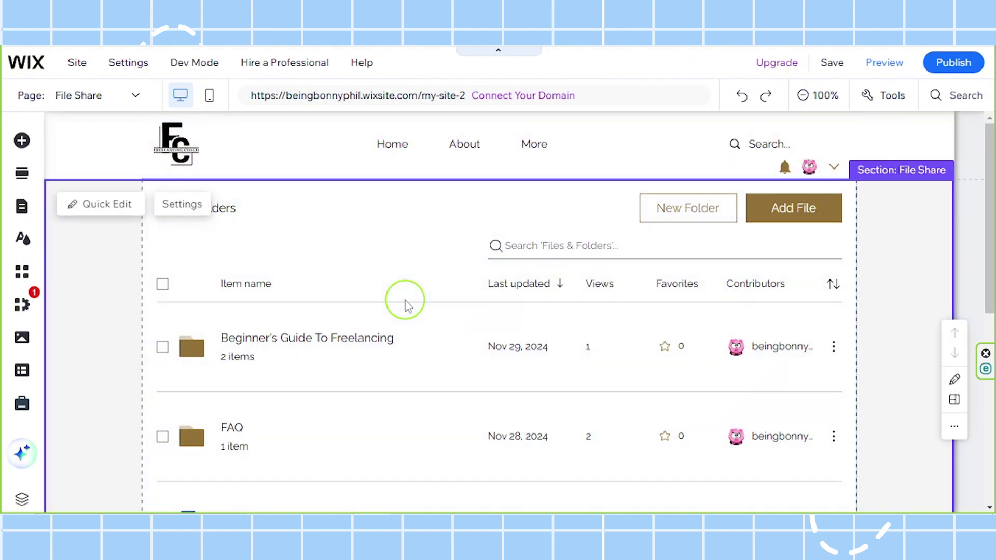
click(181, 204)
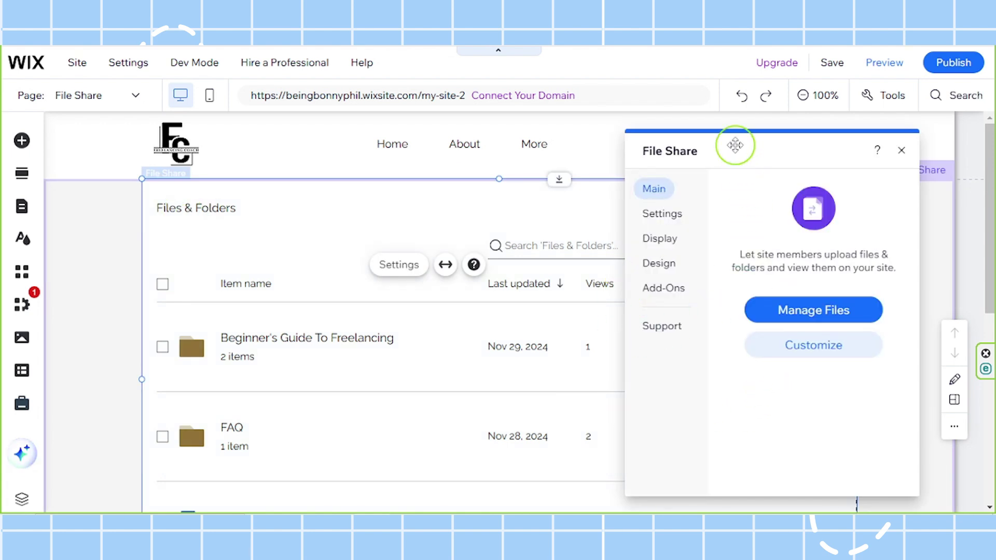
drag(737, 142, 579, 151)
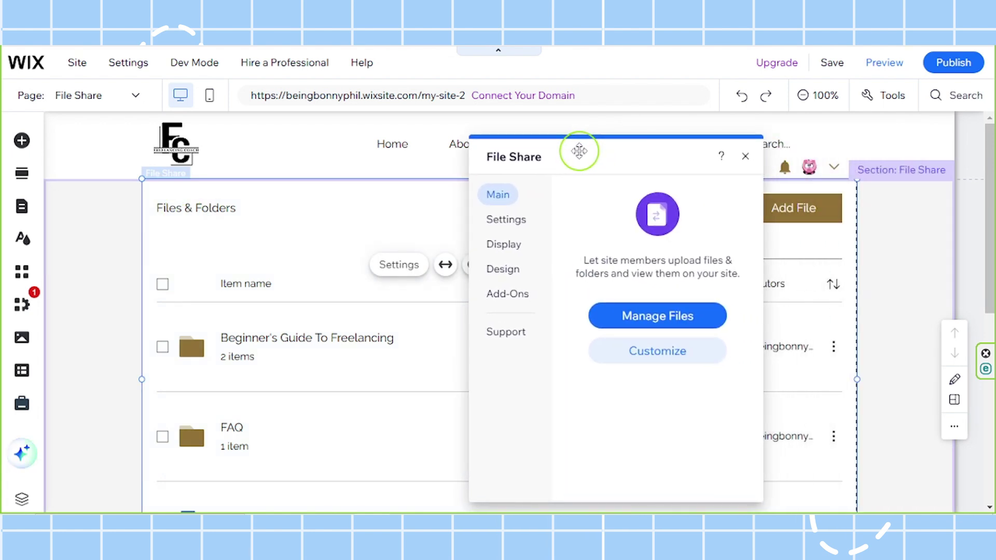
click(506, 222)
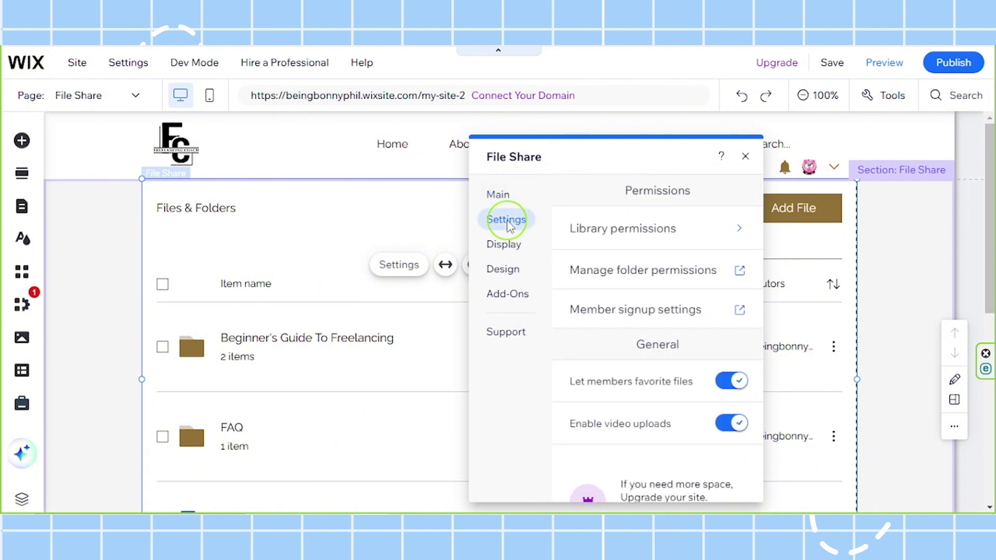
click(651, 229)
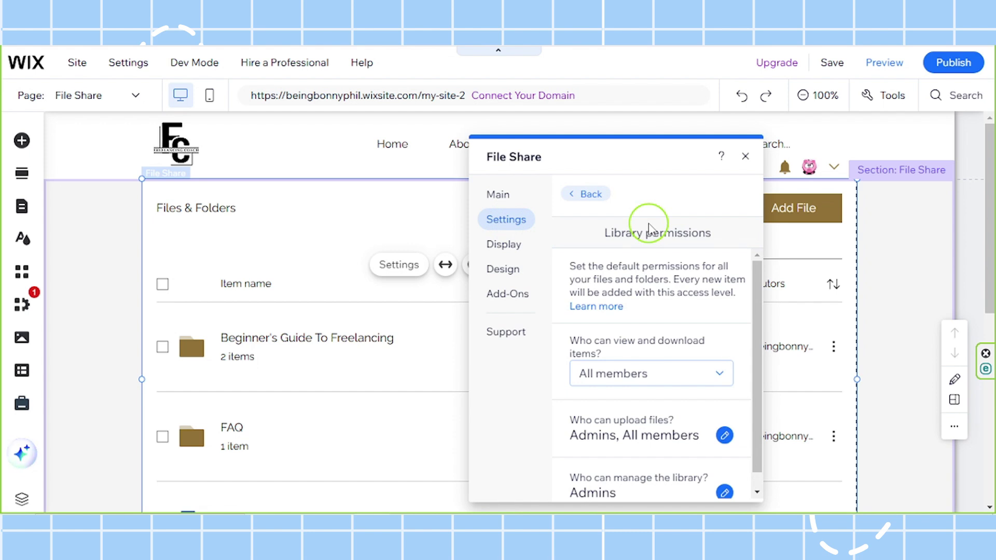
Set the permission for who can view and download items to All members.
scroll(652, 319, down, 1)
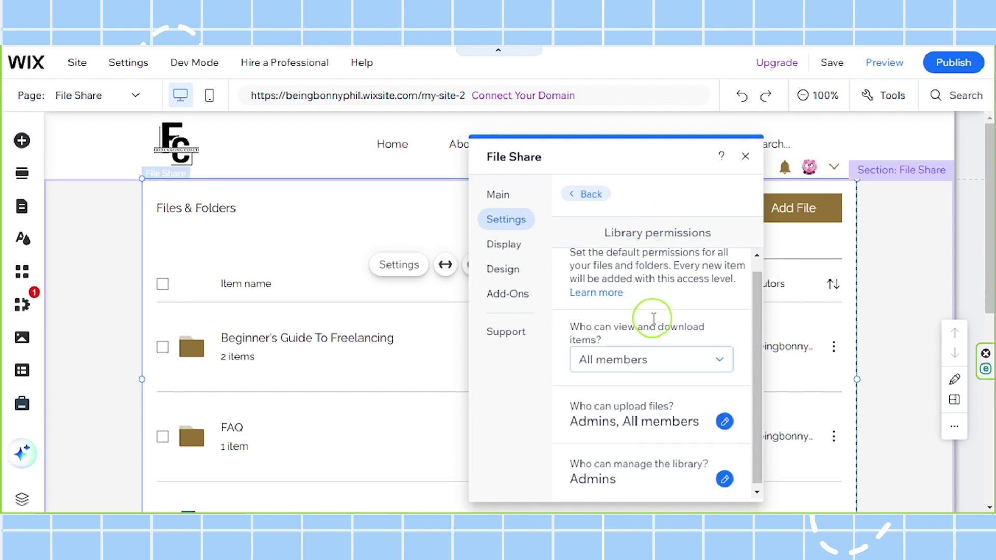
drag(568, 325, 613, 338)
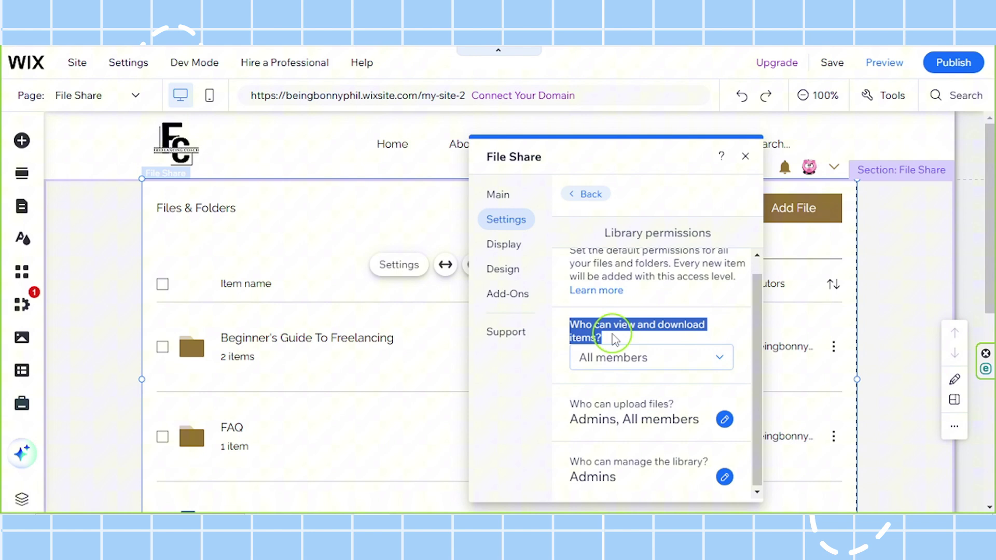
click(630, 357)
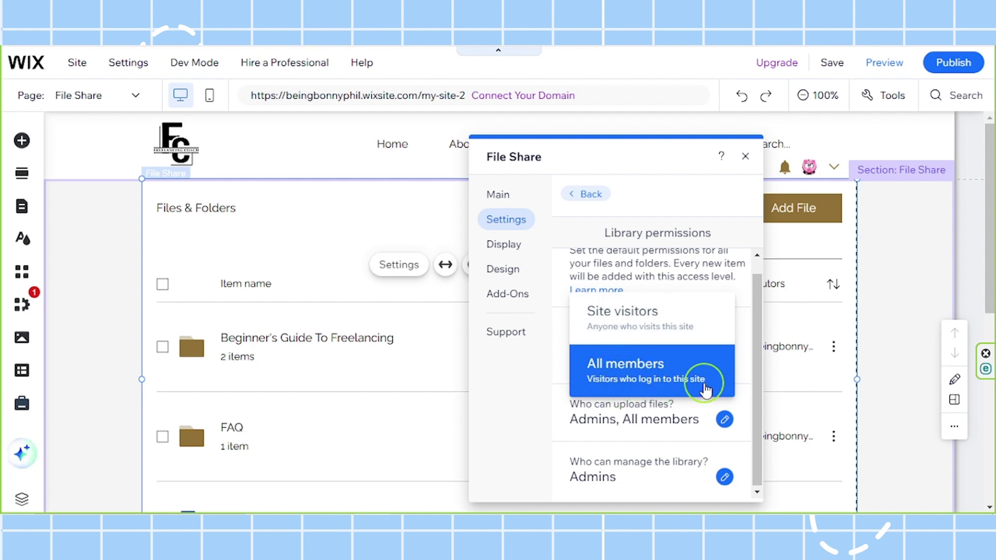
click(675, 369)
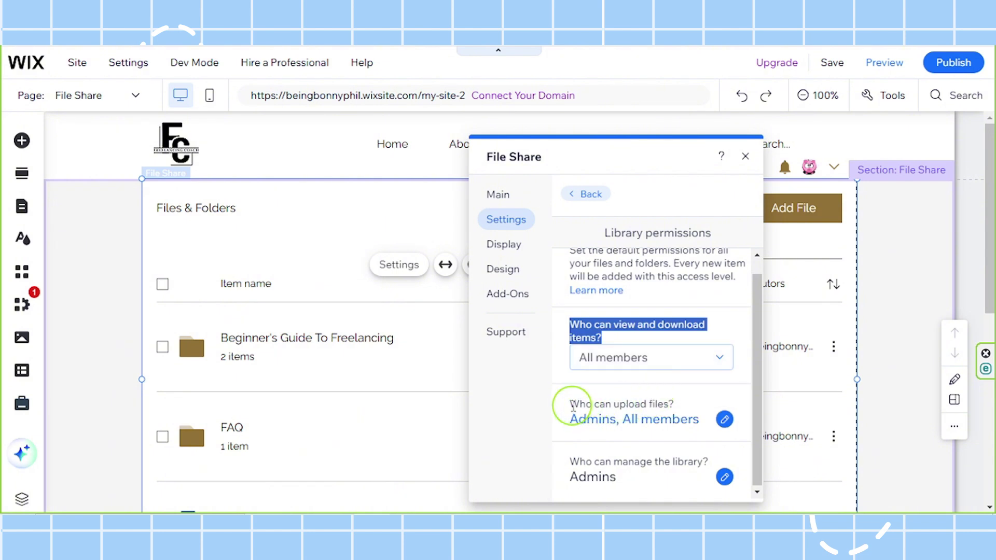
Start a new member role from the file upload permissions and name it Graphic Design Coaches.
drag(573, 407, 689, 407)
click(629, 411)
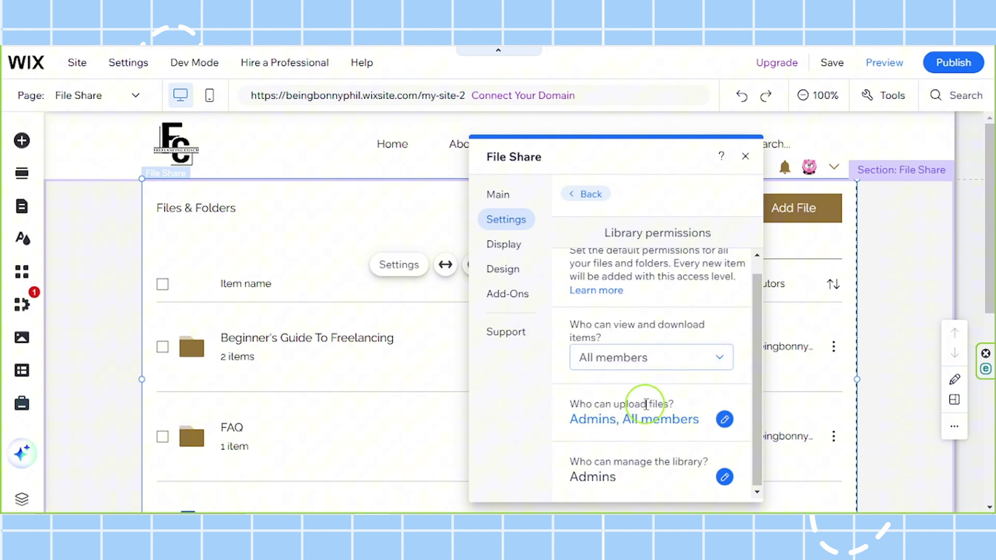
click(725, 419)
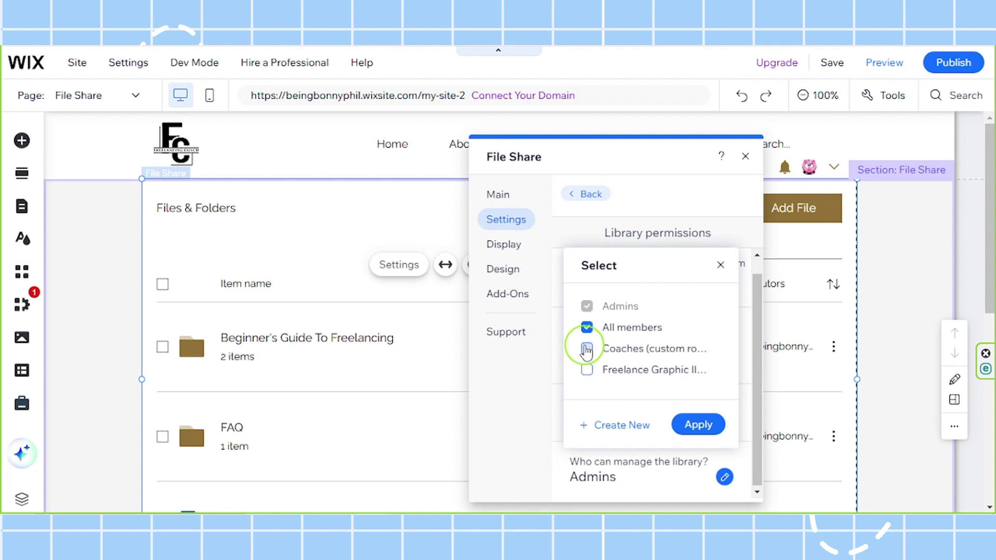
click(617, 427)
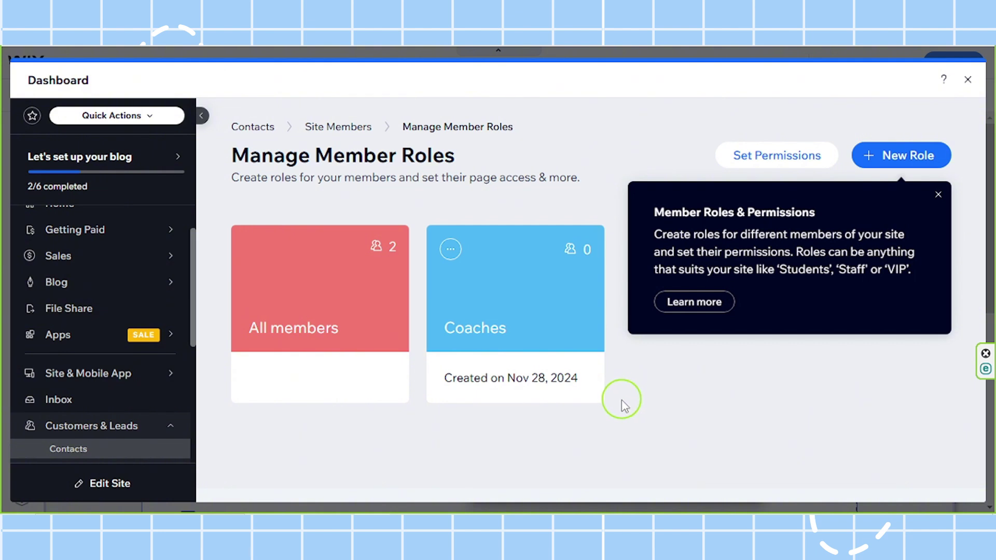
click(902, 163)
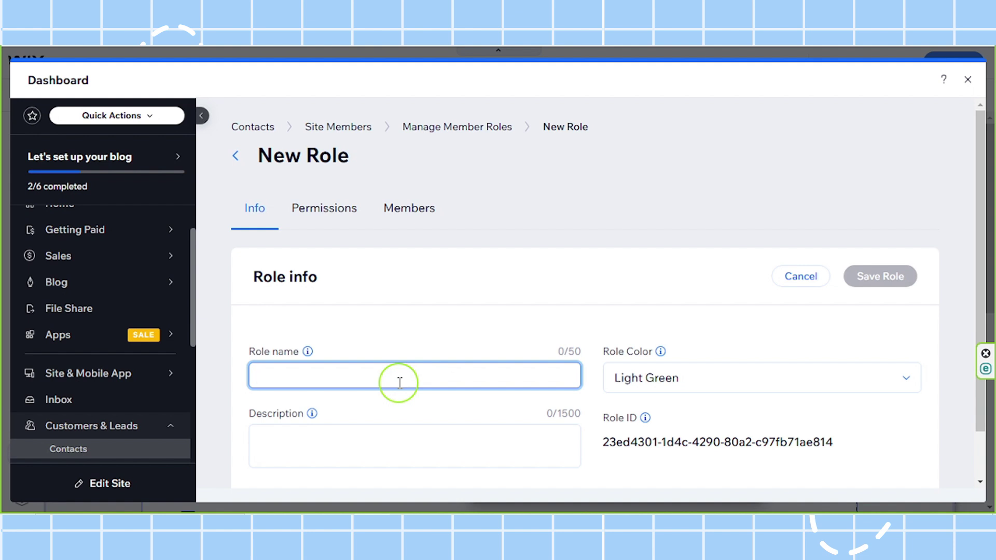
text(Graphic Design Coaches)
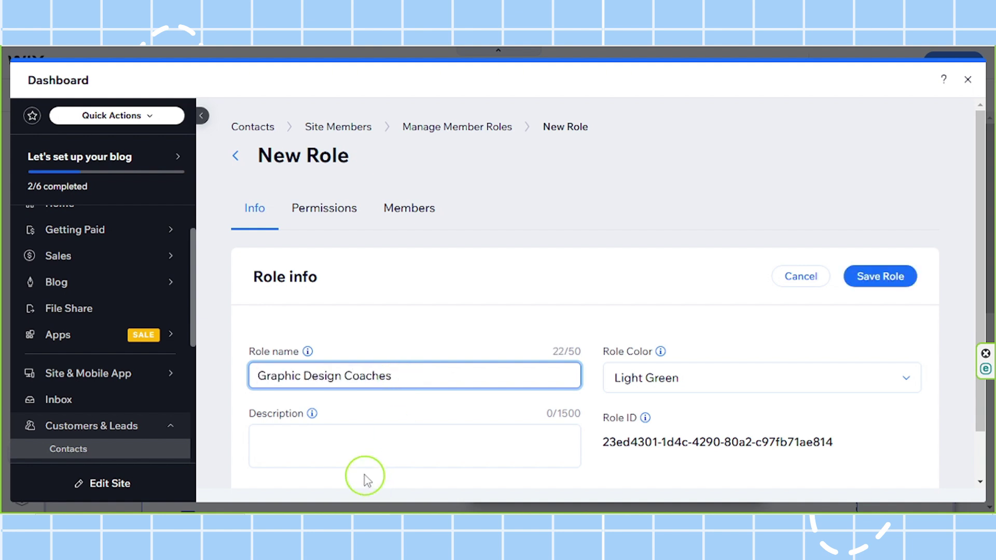
Enter the role description 'Professional and experienced graphic design coaches who will share their knowledge for you to excel in the field of graphic design.'.
click(332, 458)
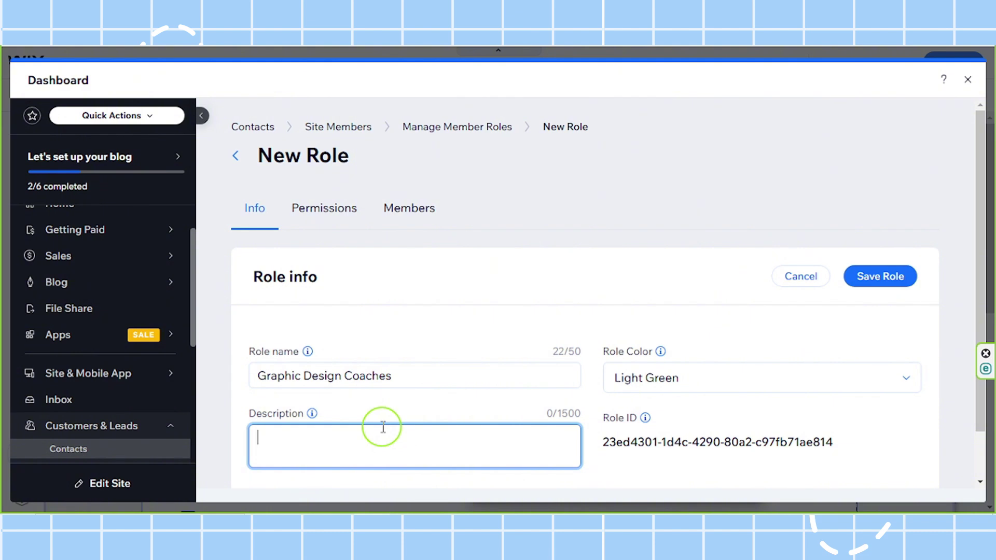
text(Professional and experienced graphci d)
key(BackSpace)
key(BackSpace)
key(BackSpace)
key(BackSpace)
key(BackSpace)
key(BackSpace)
key(BackSpace)
key(BackSpace)
key(BackSpace)
text(graphic design coaches who will shar)
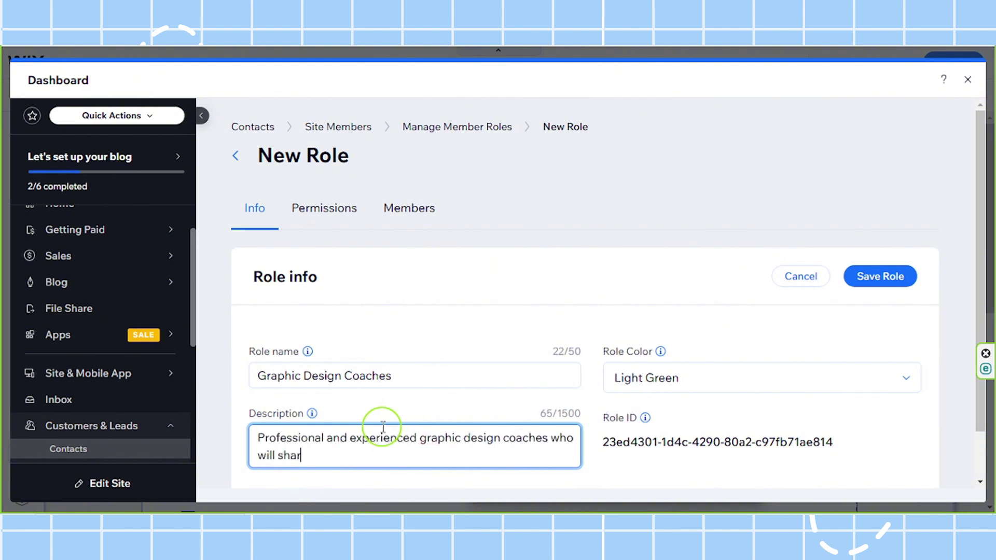
text(e their knowledge for you to excel in the field of graphic design.)
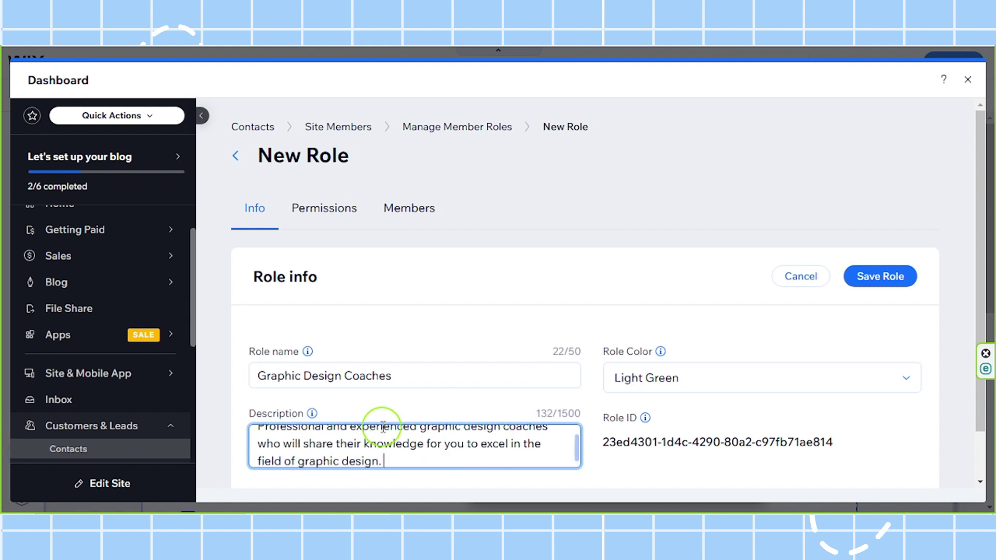
Set the role color to Yellow and save the new role.
click(725, 390)
scroll(705, 436, down, 2)
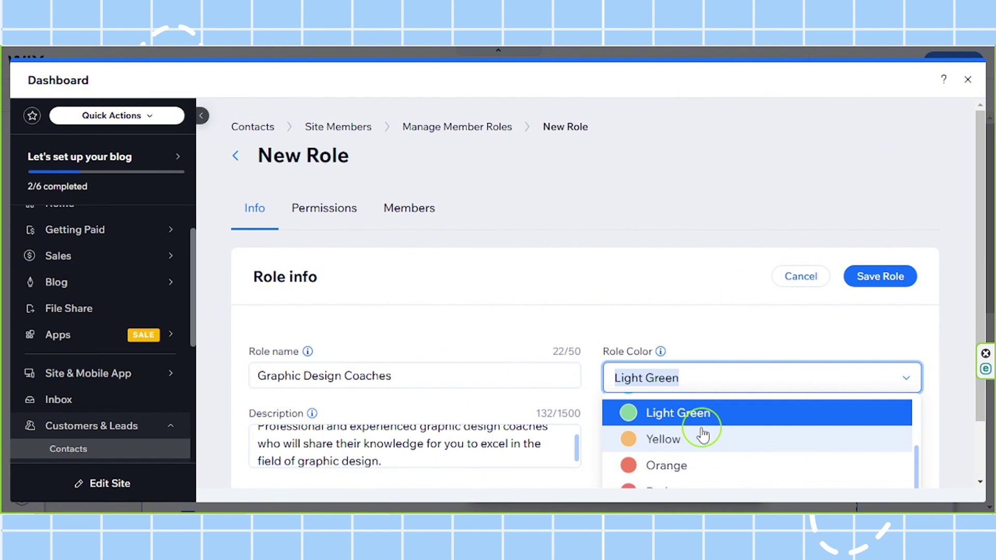
click(702, 438)
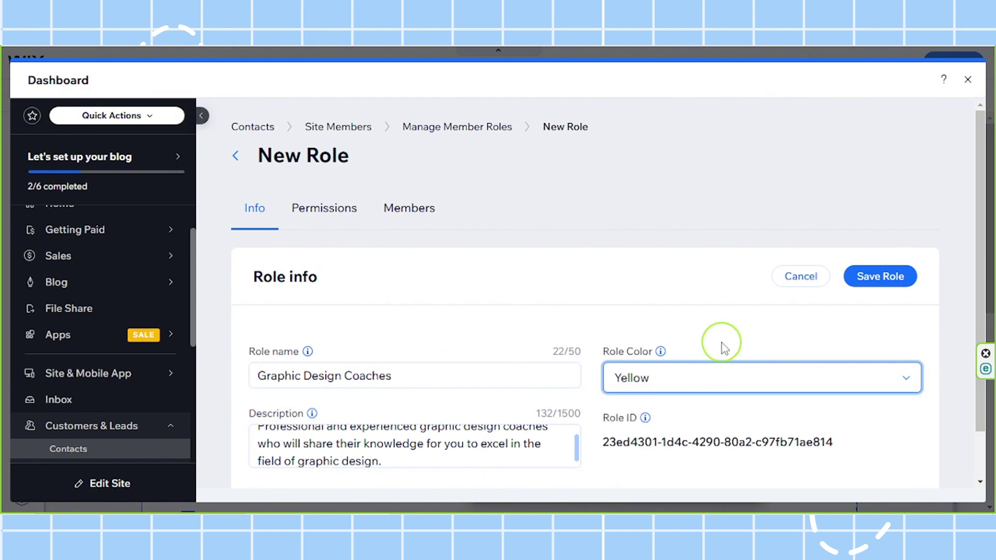
scroll(882, 344, down, 1)
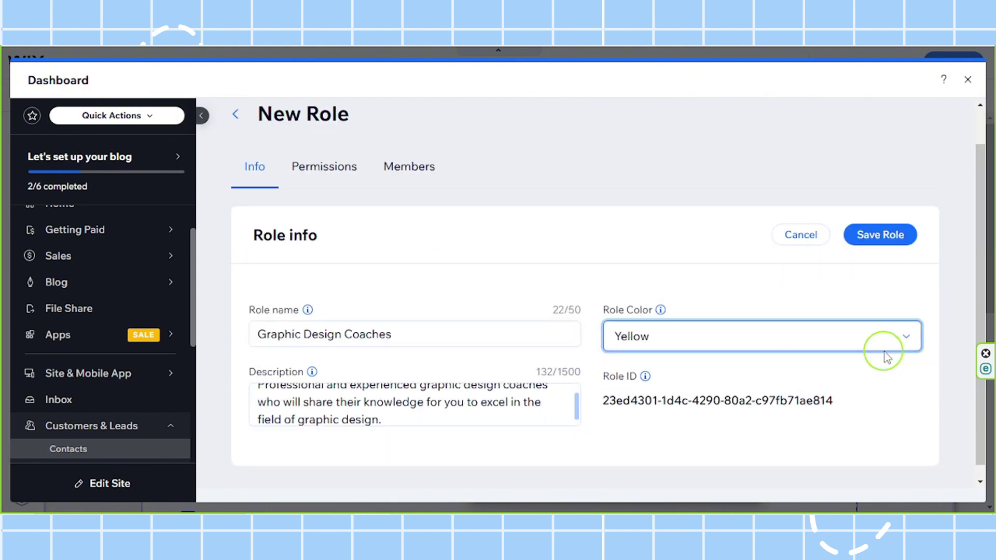
click(880, 223)
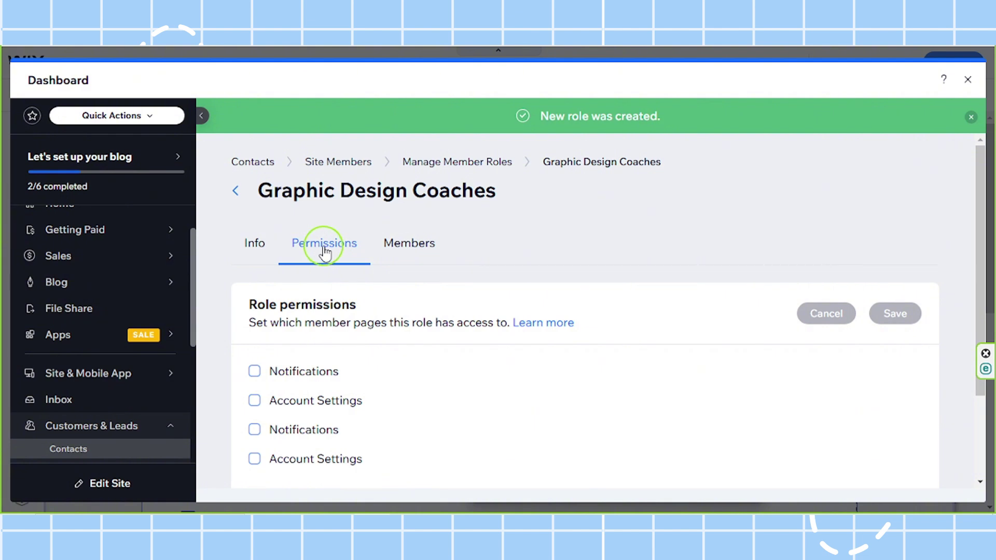
Give the Graphic Design Coaches role access to the first Notifications and first Account Settings member pages, and save the permissions.
scroll(325, 252, down, 2)
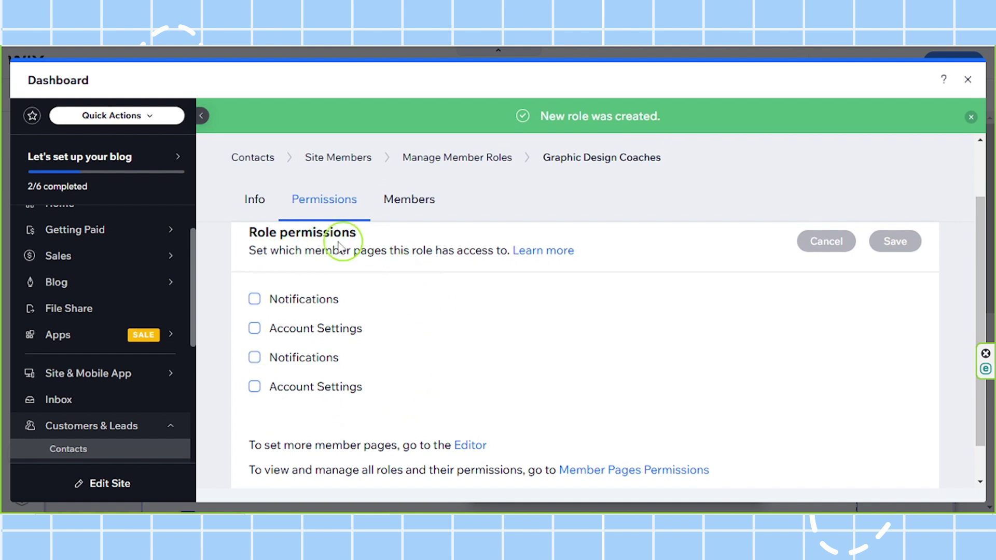
click(255, 299)
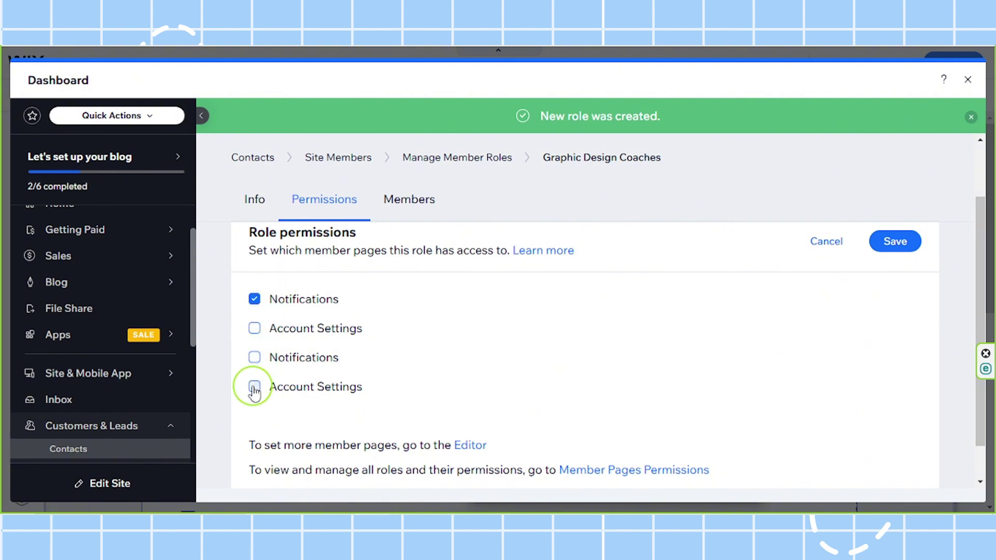
scroll(253, 389, up, 2)
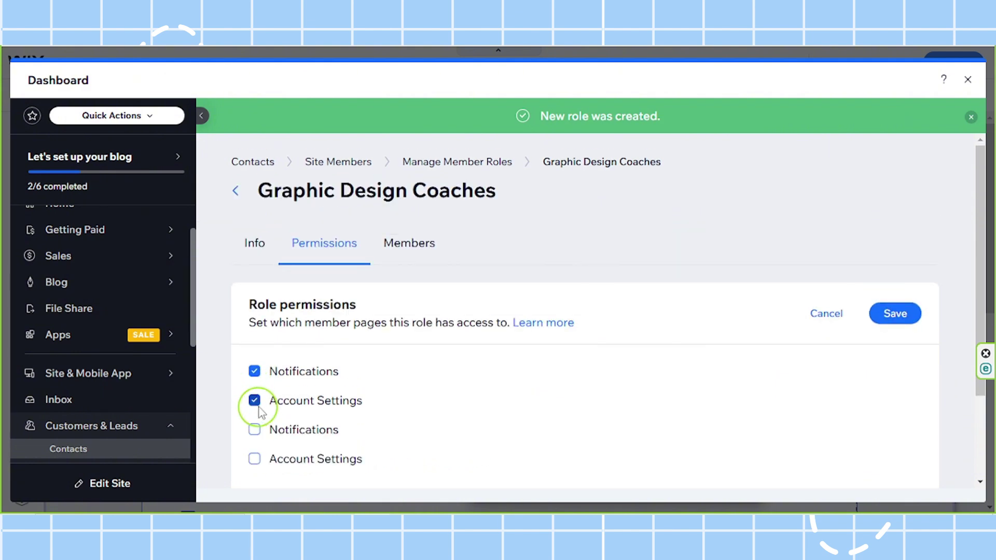
double_click(257, 407)
click(318, 403)
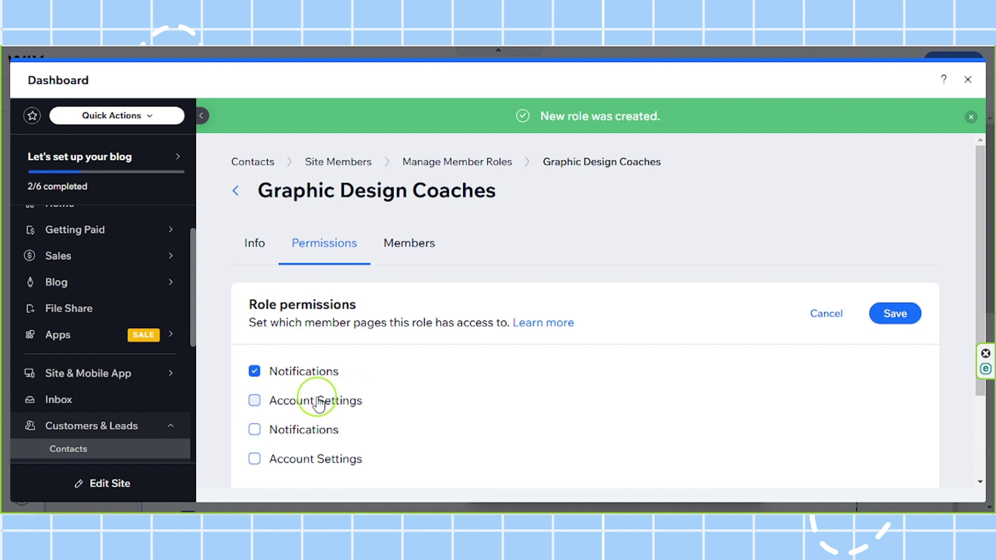
click(274, 408)
scroll(309, 395, down, 1)
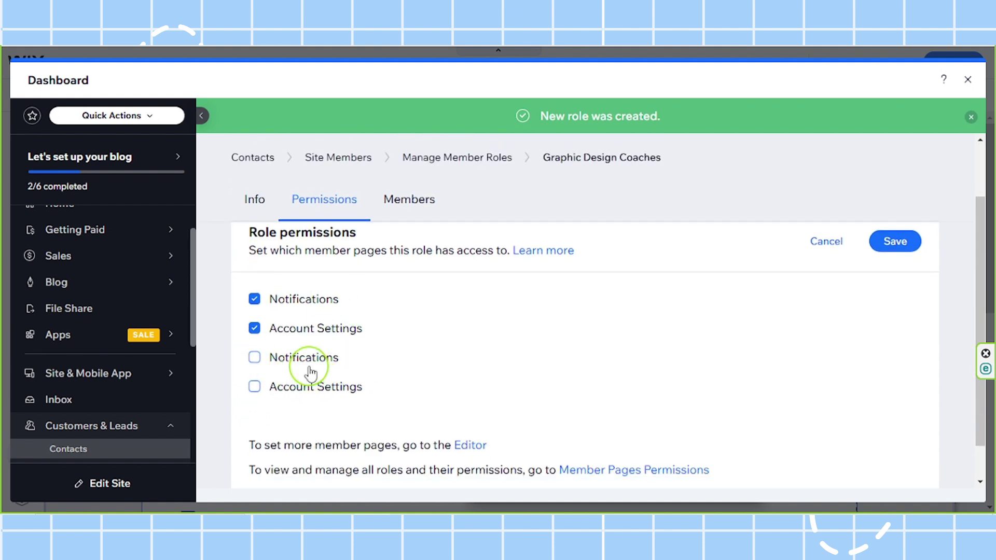
scroll(310, 372, up, 1)
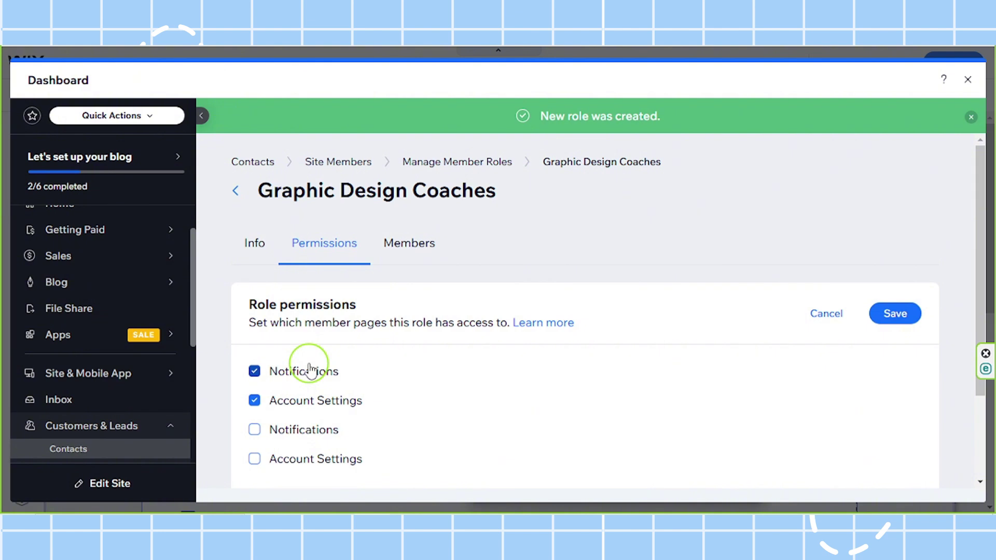
click(894, 314)
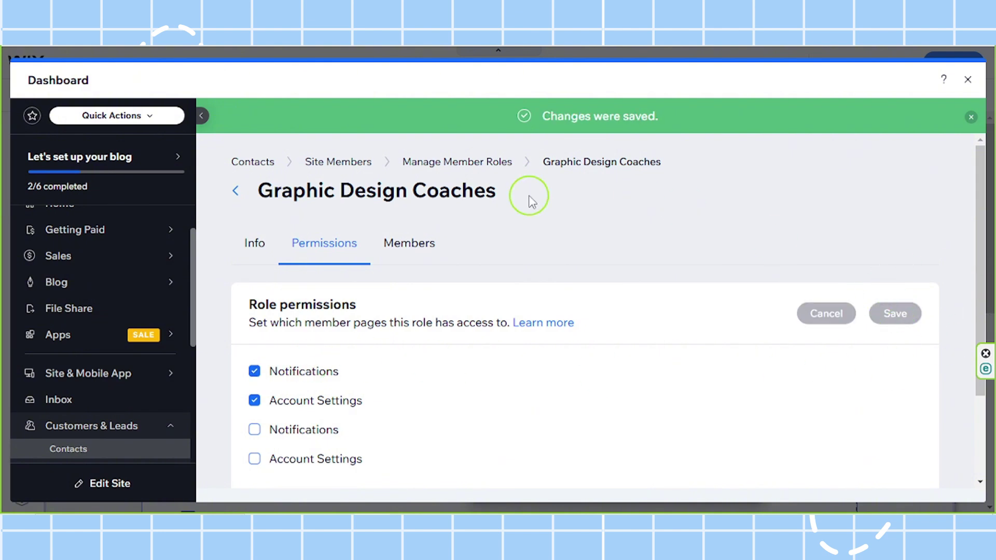
Assign the Graphic Design Coaches role to the first listed member and return to the File Share library permissions.
click(410, 250)
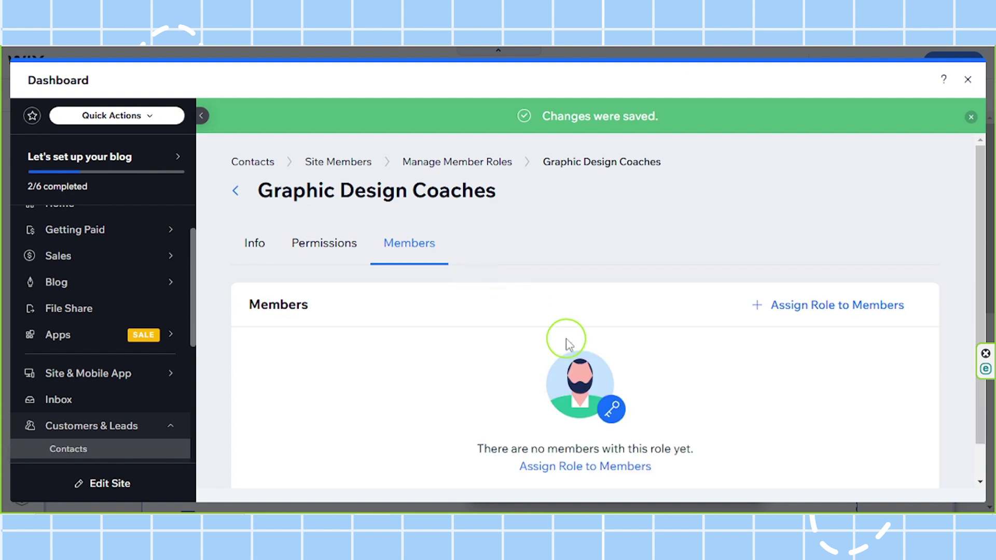
scroll(569, 344, down, 1)
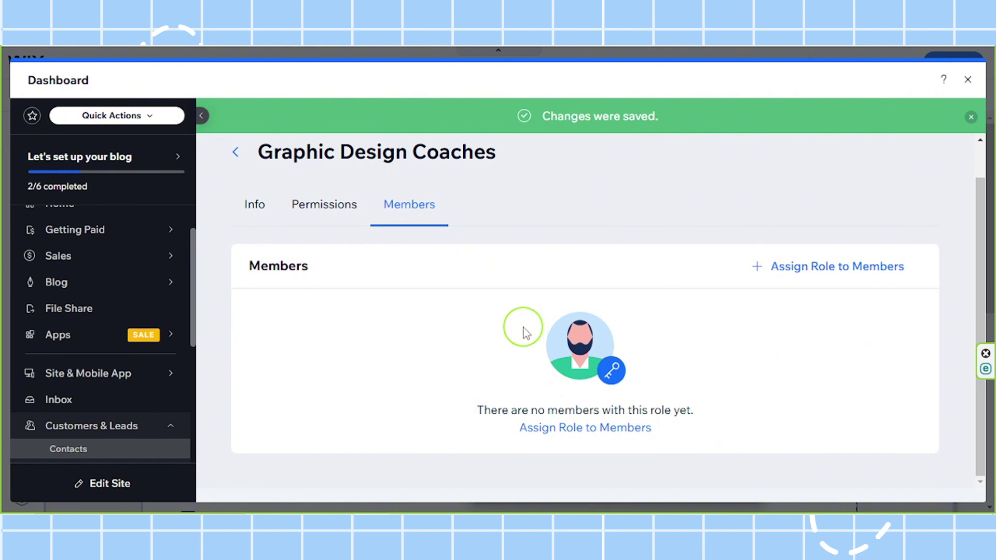
click(579, 429)
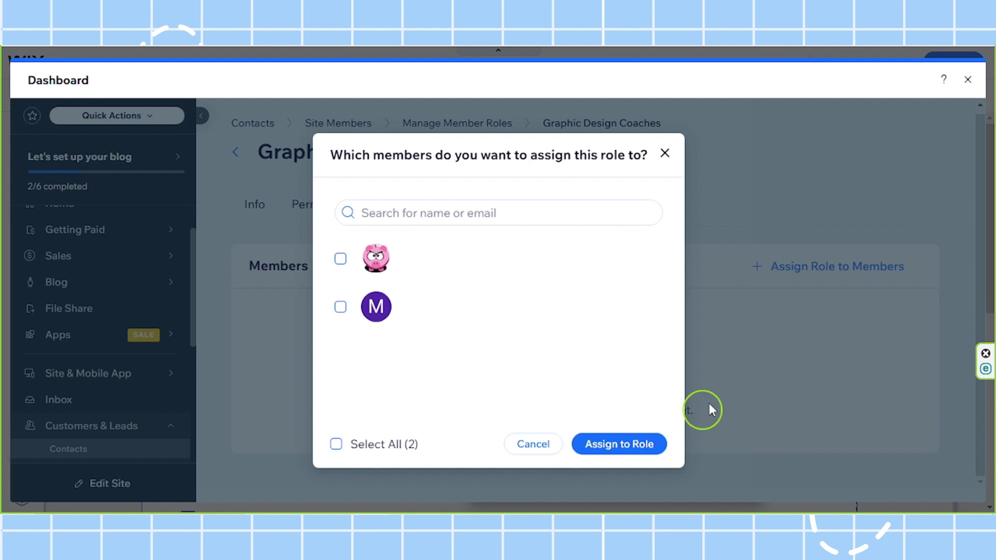
click(341, 259)
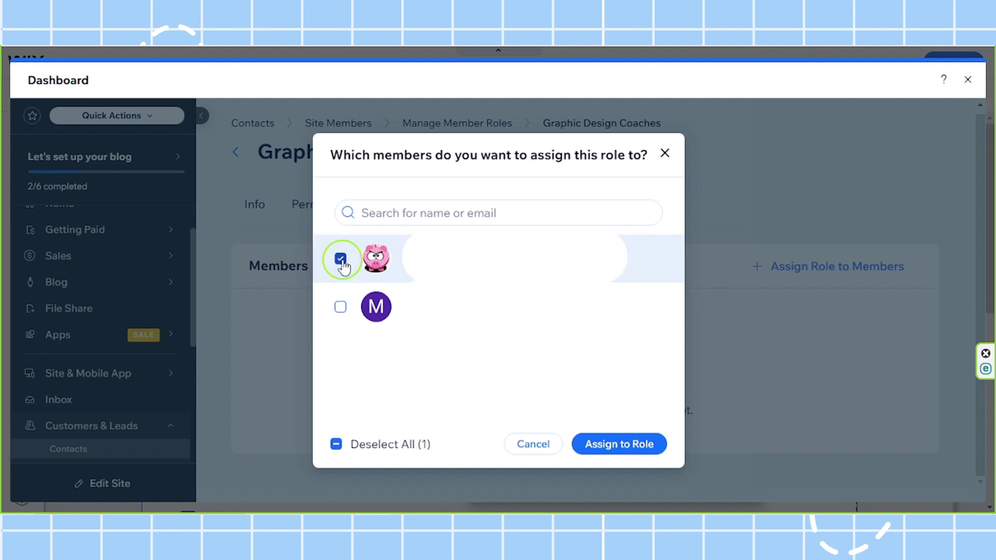
click(623, 452)
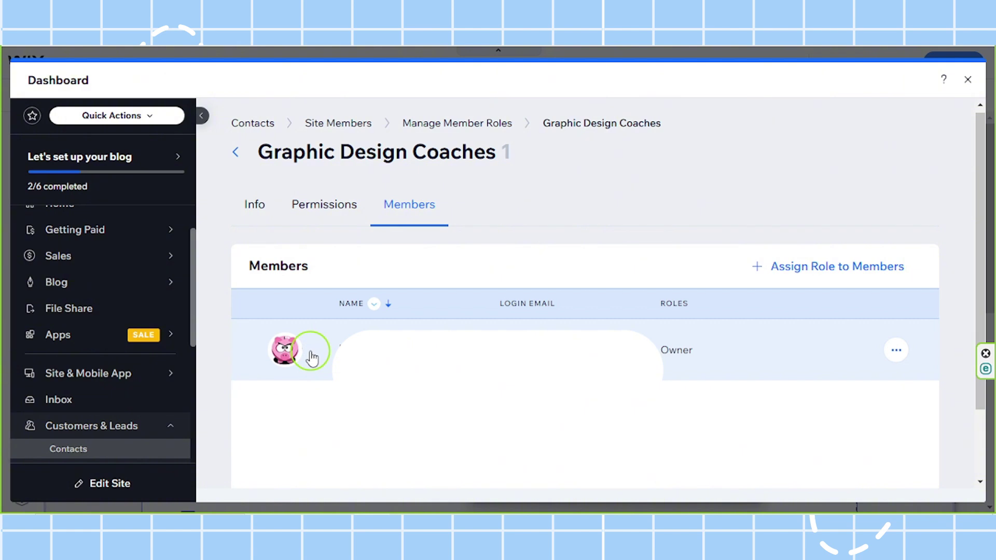
click(967, 80)
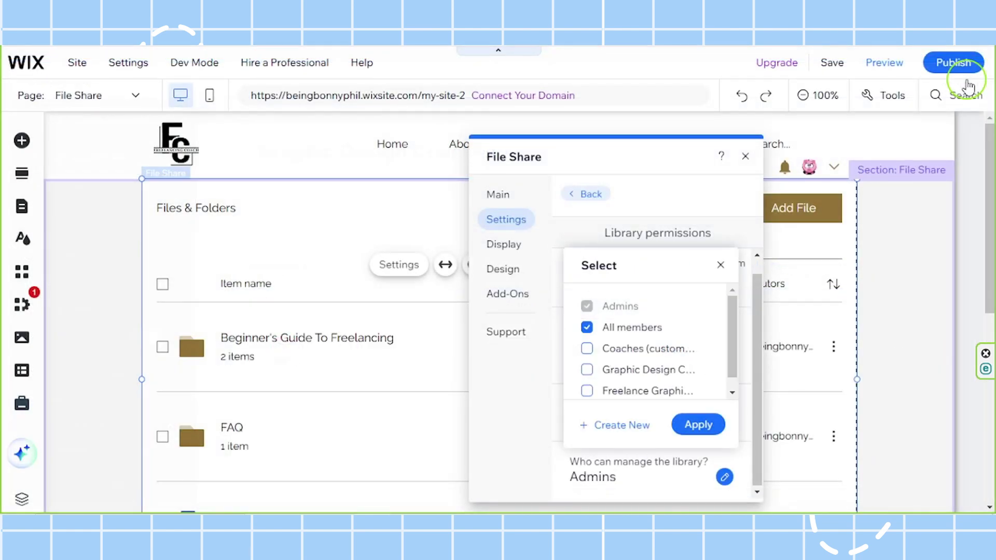
Allow file uploads for the Freelance Graphic Illustrator Study Mats pricing plan instead of all members, and apply the selection.
drag(738, 306, 732, 328)
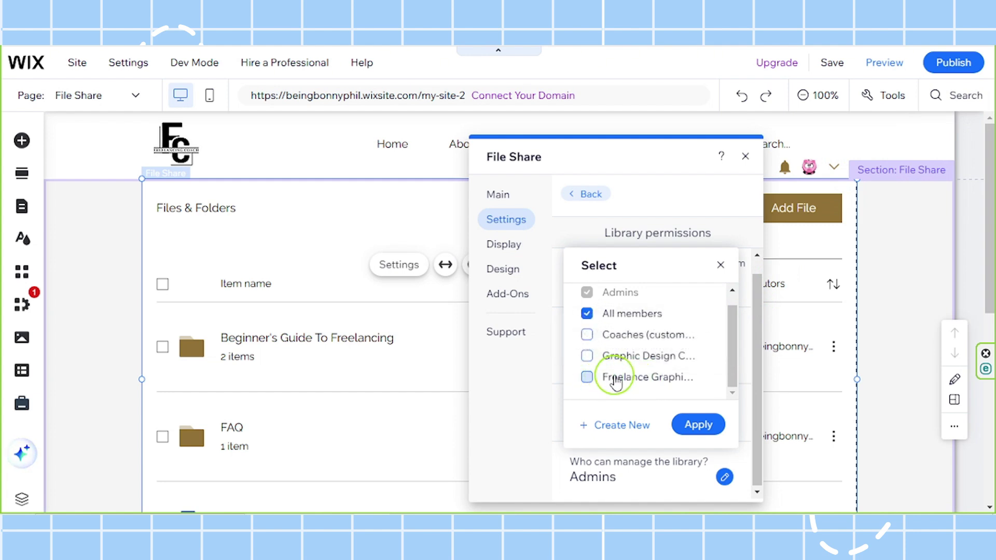
click(587, 379)
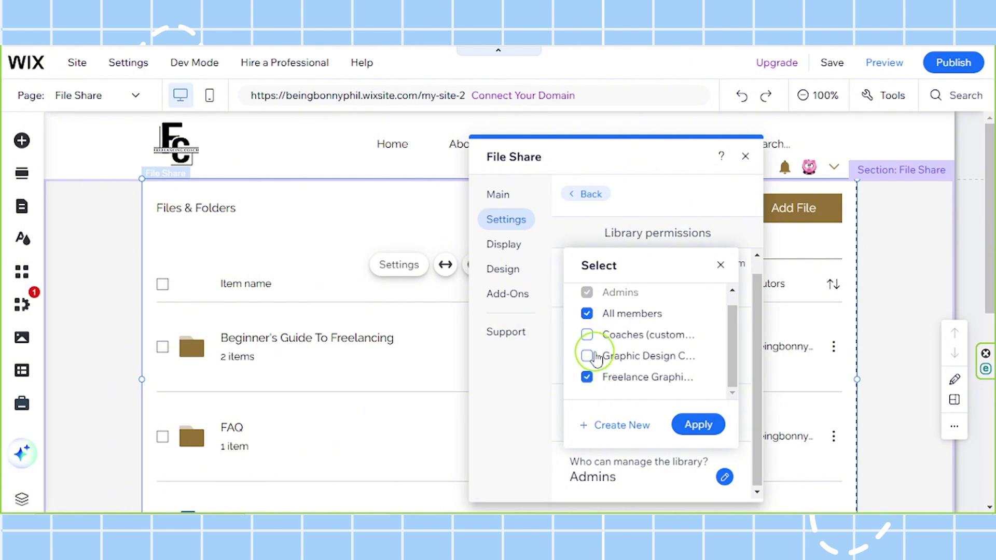
click(588, 315)
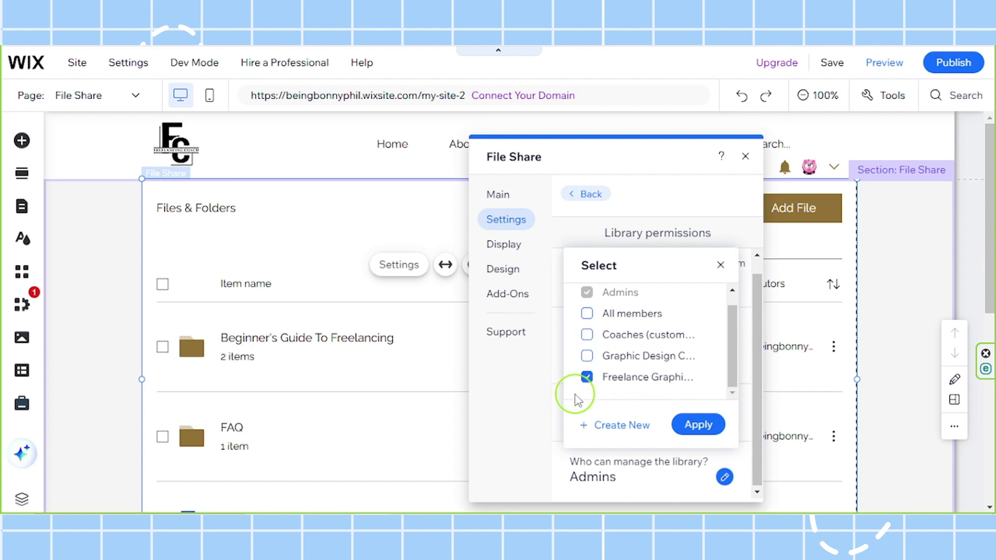
click(711, 425)
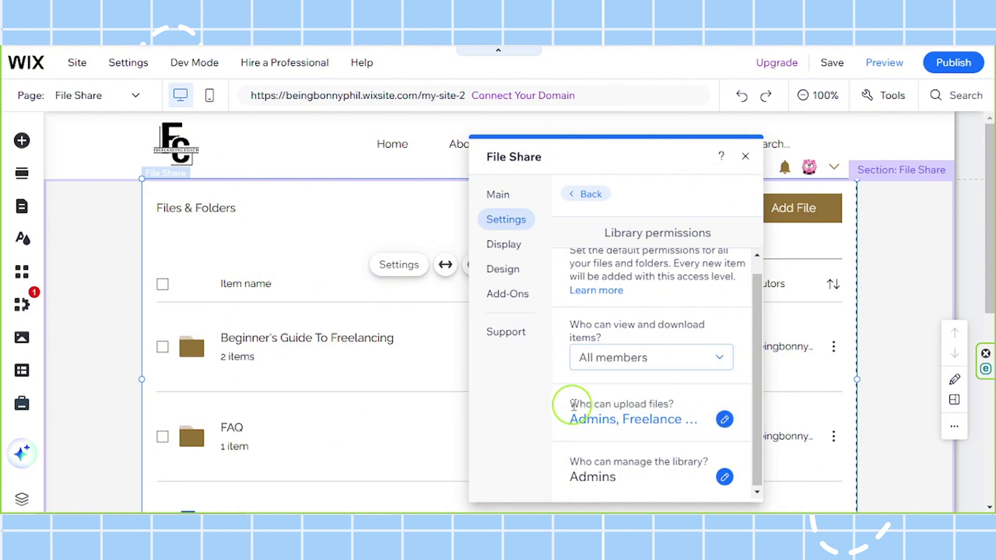
drag(573, 403, 674, 404)
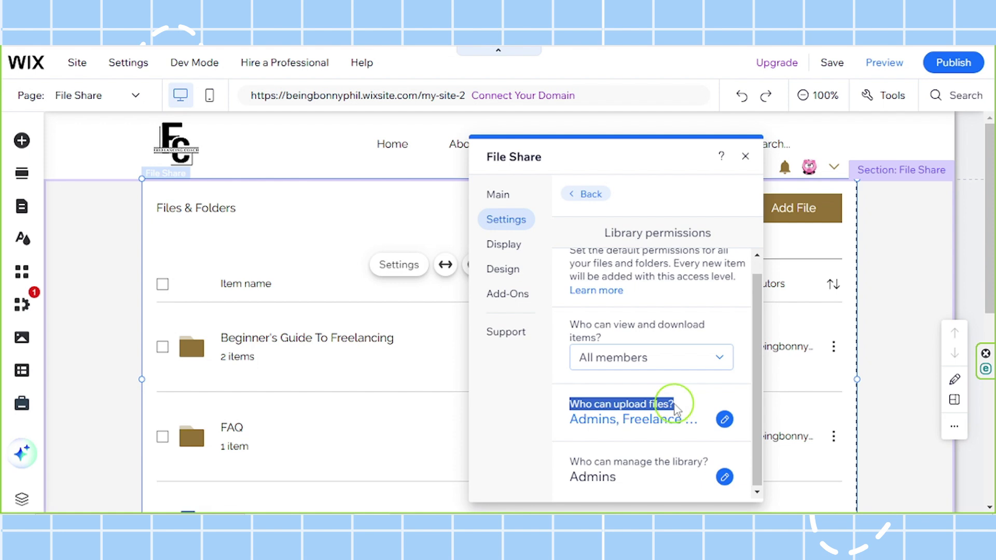
click(579, 407)
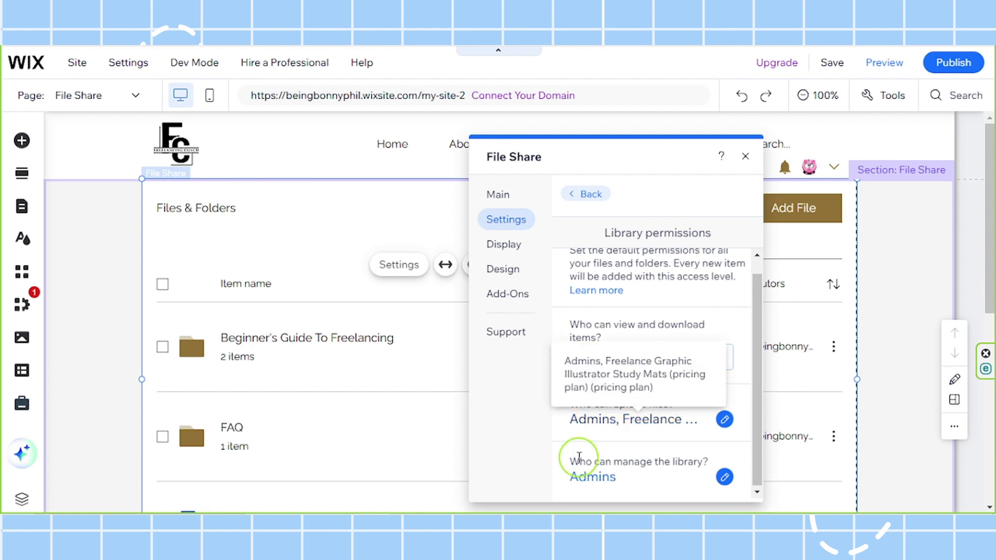
Review the roles that can be chosen for managing the File Share library.
drag(566, 465, 698, 459)
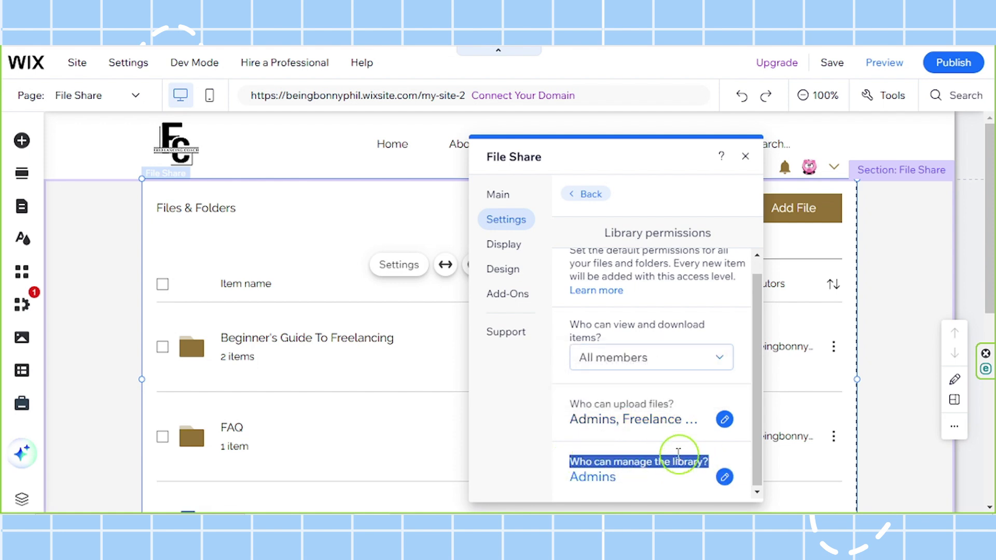
click(629, 462)
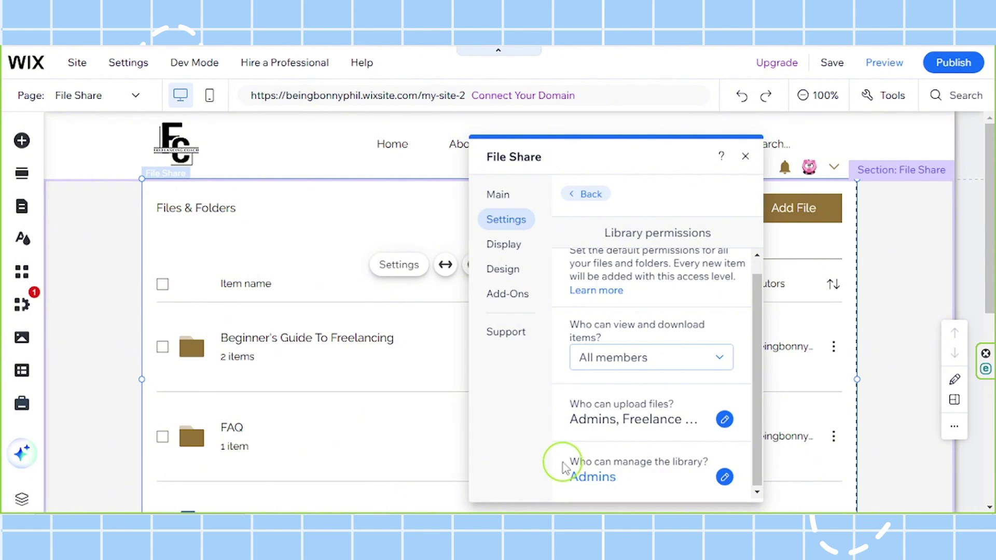
drag(566, 462, 709, 461)
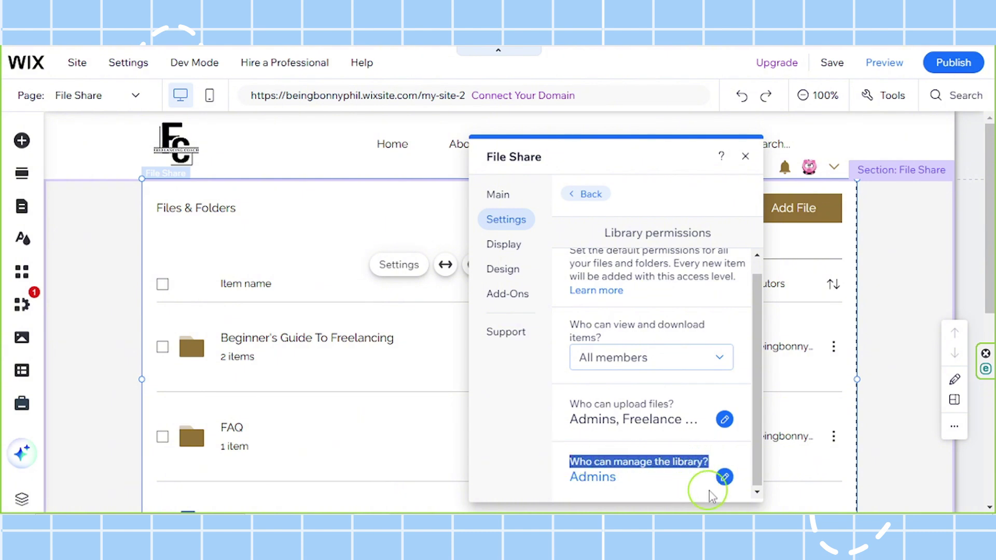
click(724, 478)
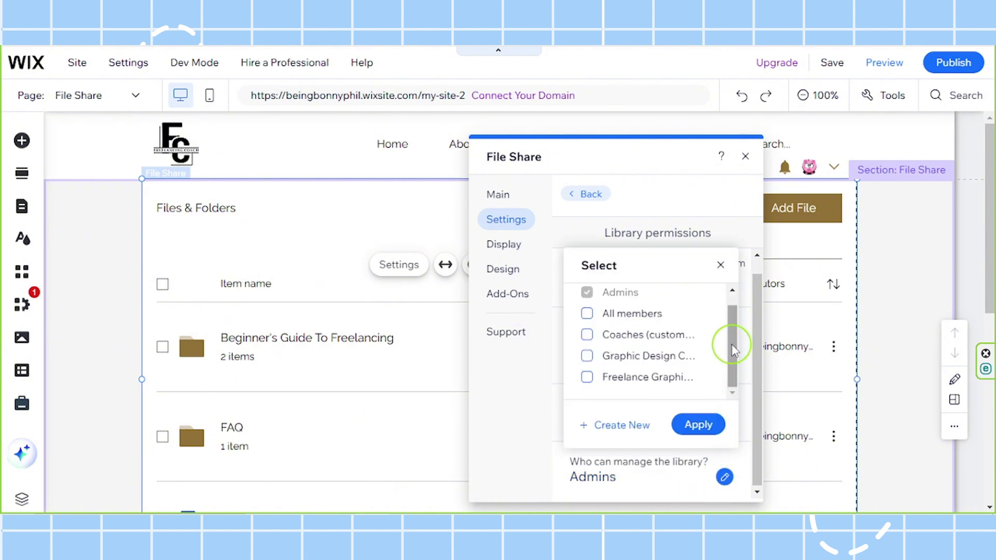
mouse_move(738, 317)
mouse_down()
mouse_move(736, 363)
mouse_move(736, 305)
mouse_move(731, 371)
mouse_move(734, 329)
mouse_up()
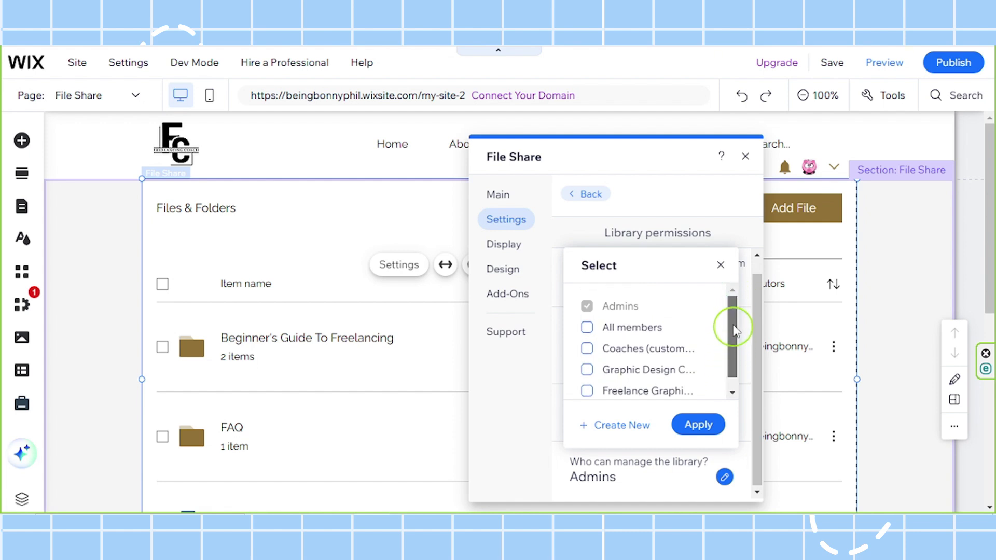
click(721, 265)
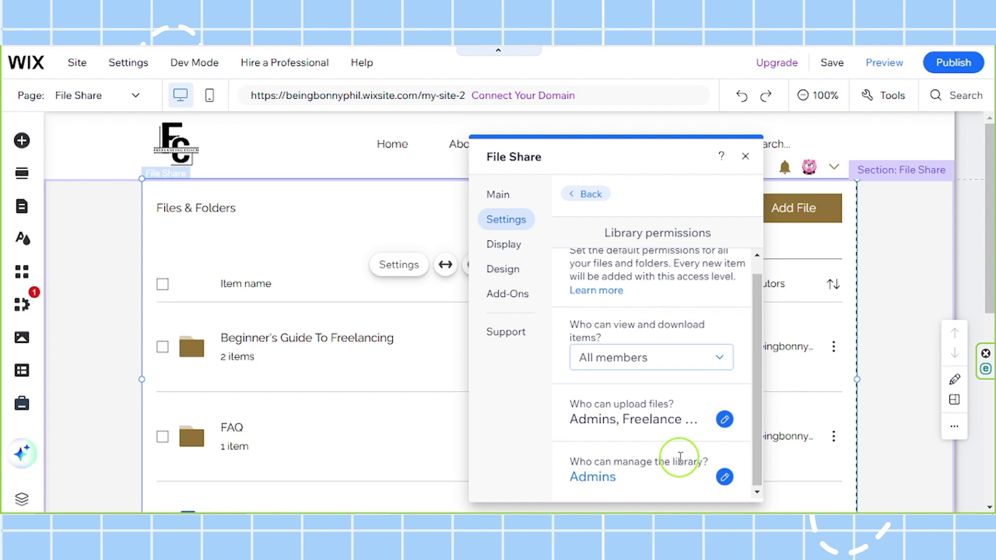
Close the File Share settings and save the site under the free Wix.com domain ending in my-site-2.
click(746, 156)
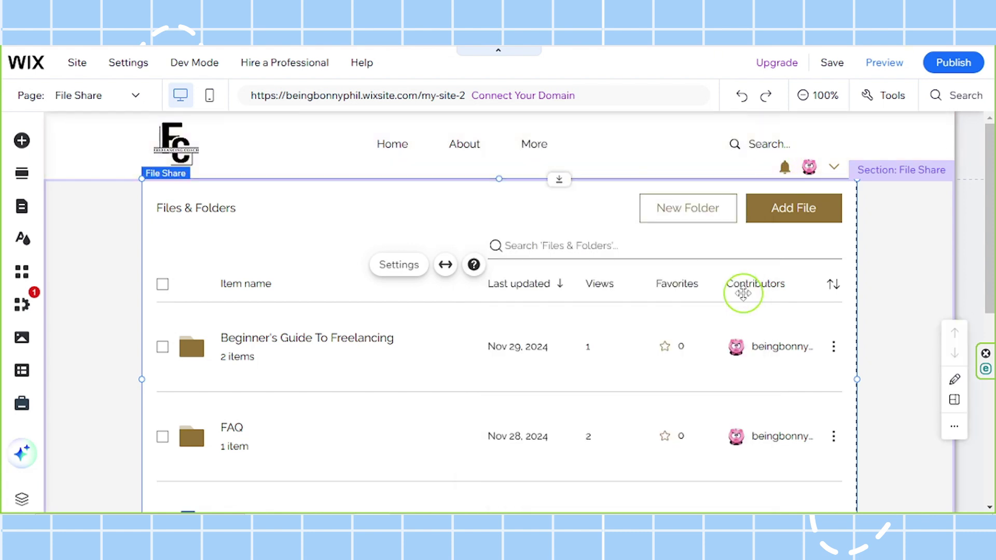
click(832, 65)
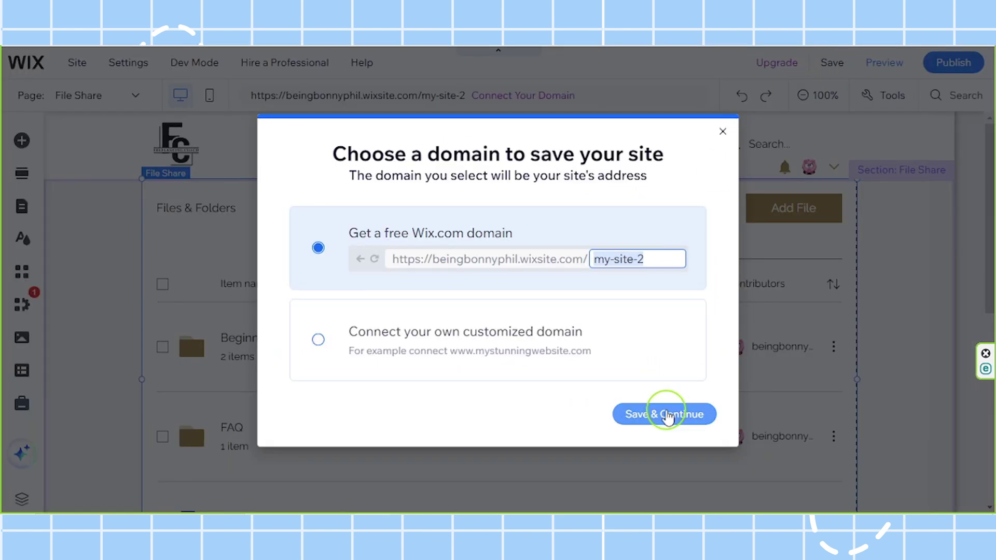
click(668, 415)
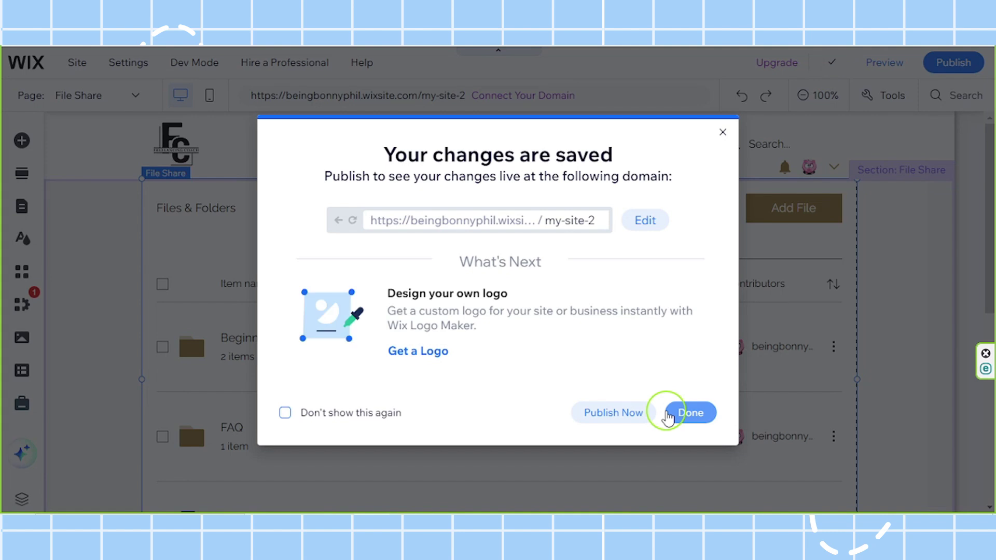
click(705, 413)
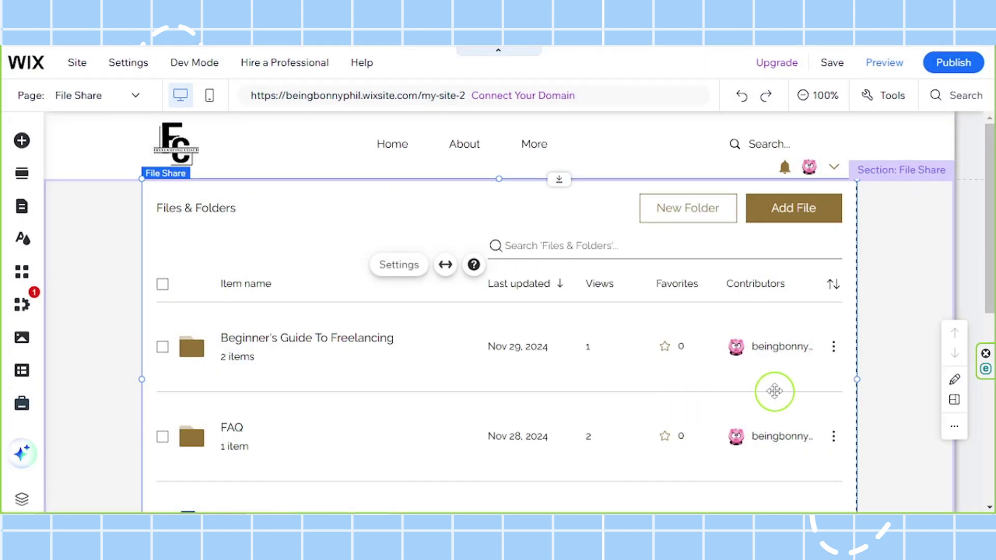